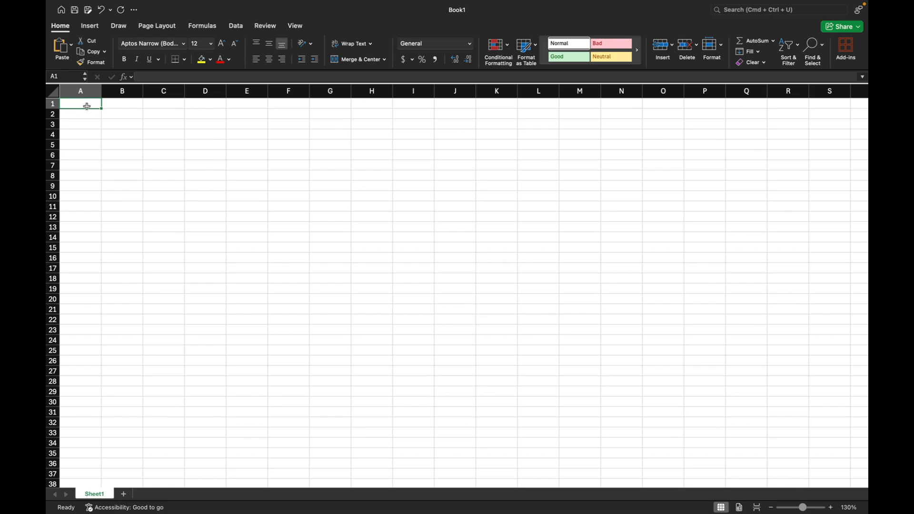
Step: Start a Names column with the header in A1 and fill A2 to A4 with three people's names
{"action": "type", "text": "Names"}
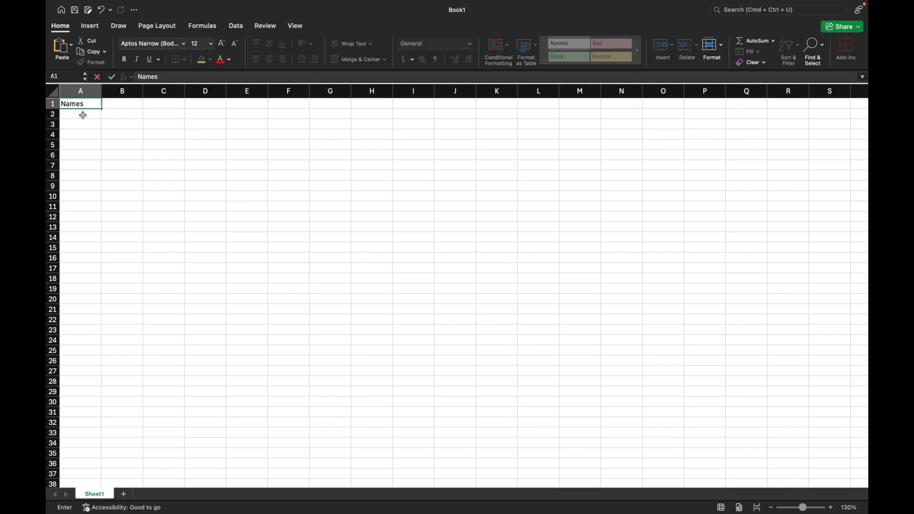
{"action": "key", "text": "Return"}
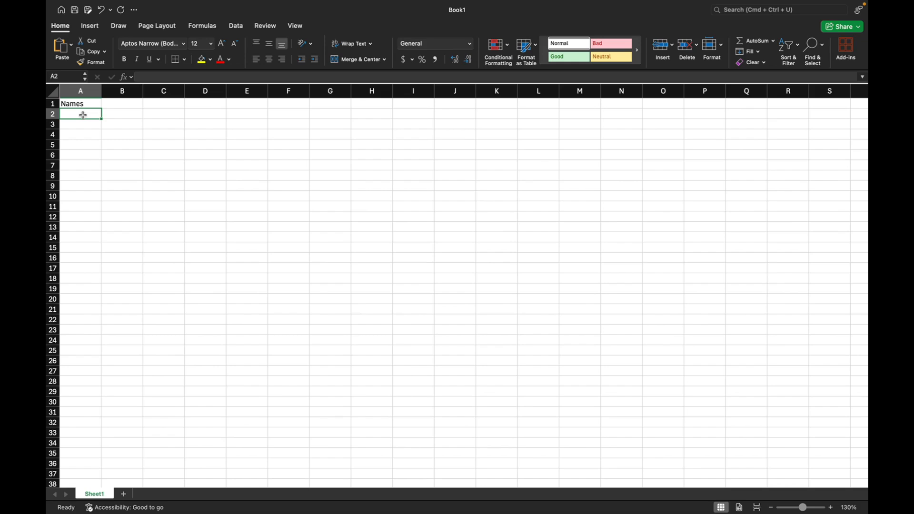
{"action": "type", "text": "John"}
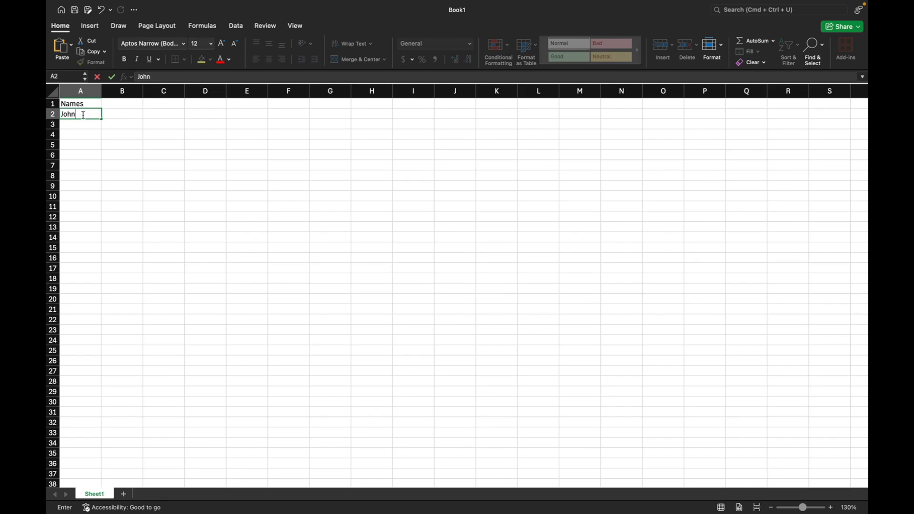
{"action": "key", "text": "Return"}
{"action": "type", "text": "D"}
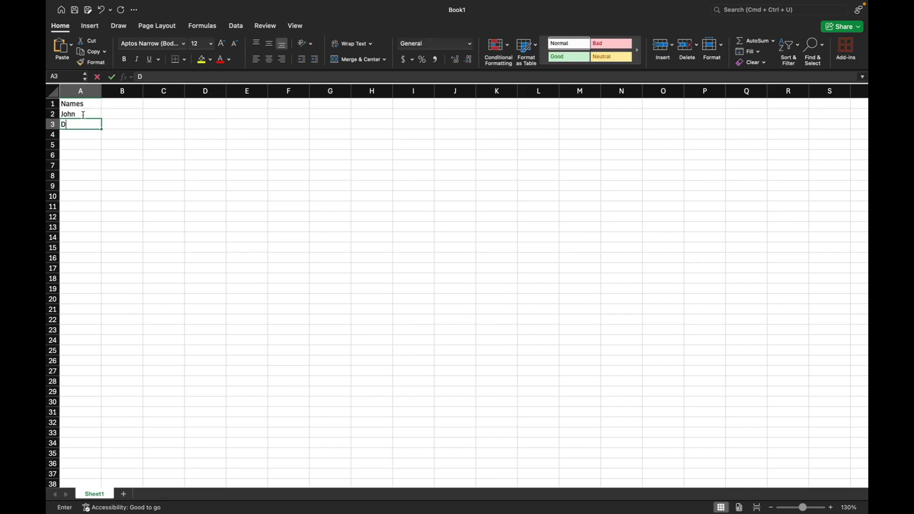
{"action": "type", "text": "oe"}
{"action": "key", "text": "Return"}
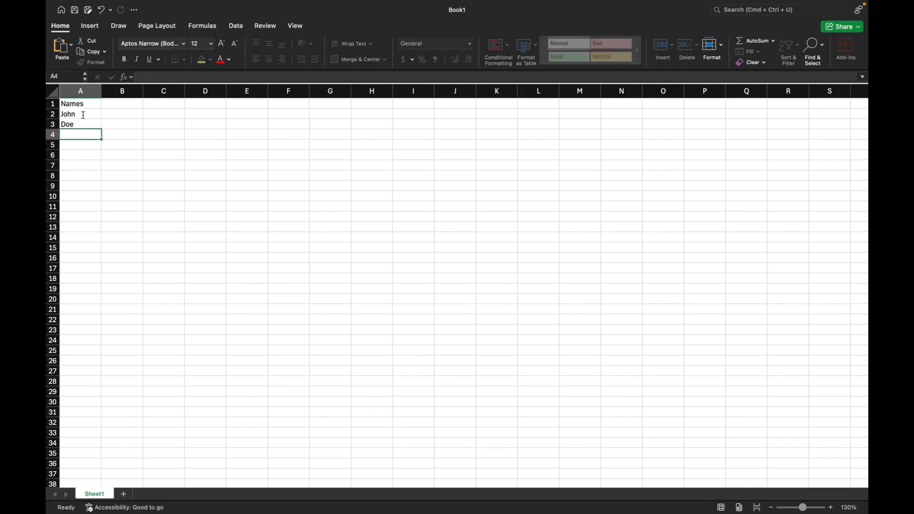
{"action": "type", "text": "Sam"}
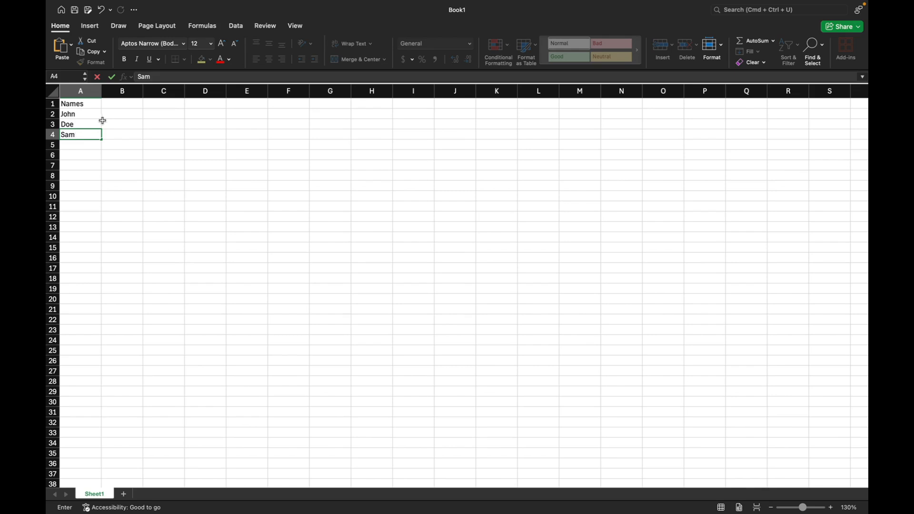
Step: Add an Age column with the header in B1 and the values 34, 27 and 36 in B2 to B4
{"action": "left_click", "coordinate": [123, 105]}
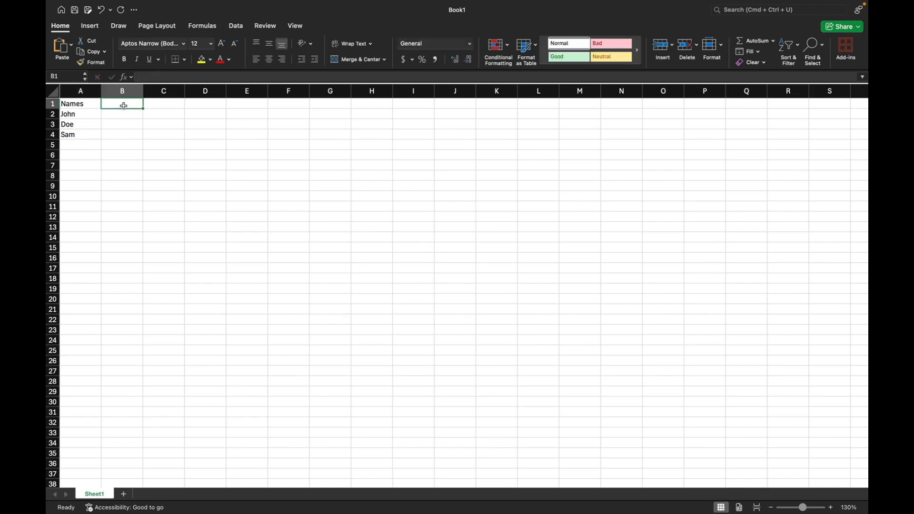
{"action": "type", "text": "Ages"}
{"action": "key", "text": "BackSpace"}
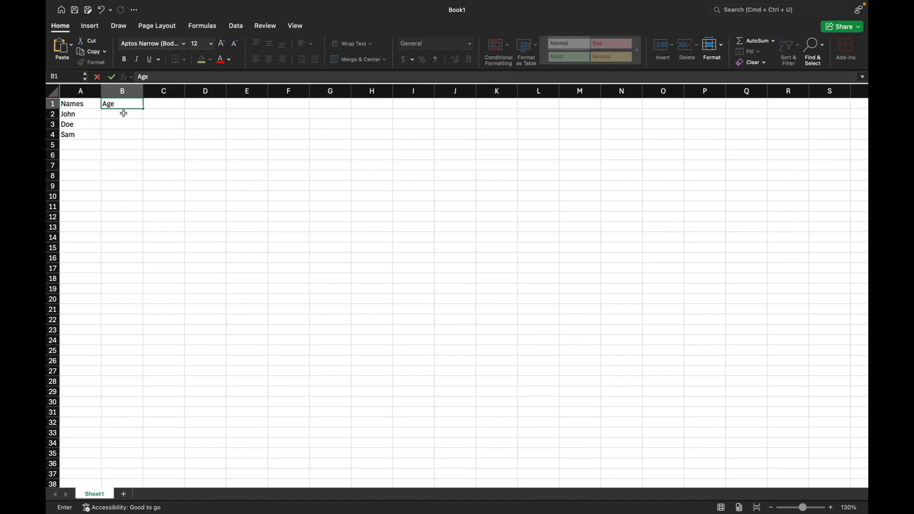
{"action": "left_click", "coordinate": [119, 115]}
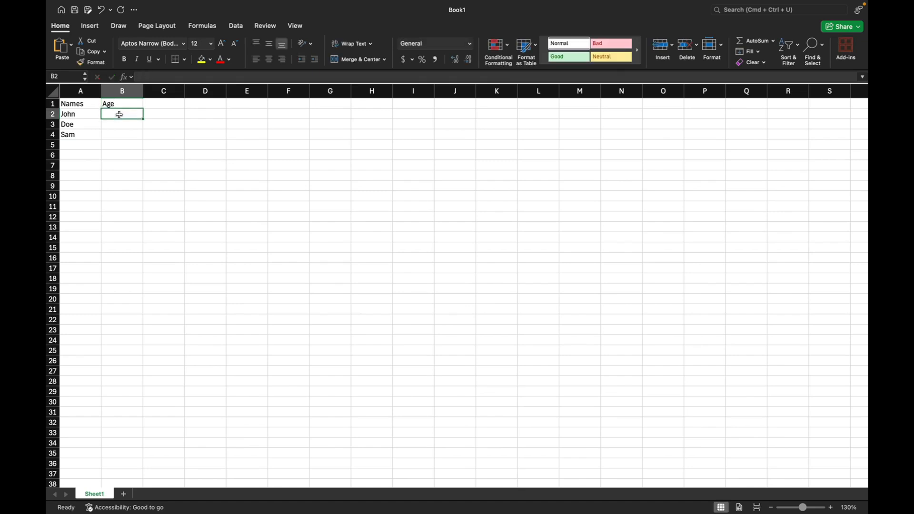
{"action": "type", "text": "34"}
{"action": "key", "text": "Return"}
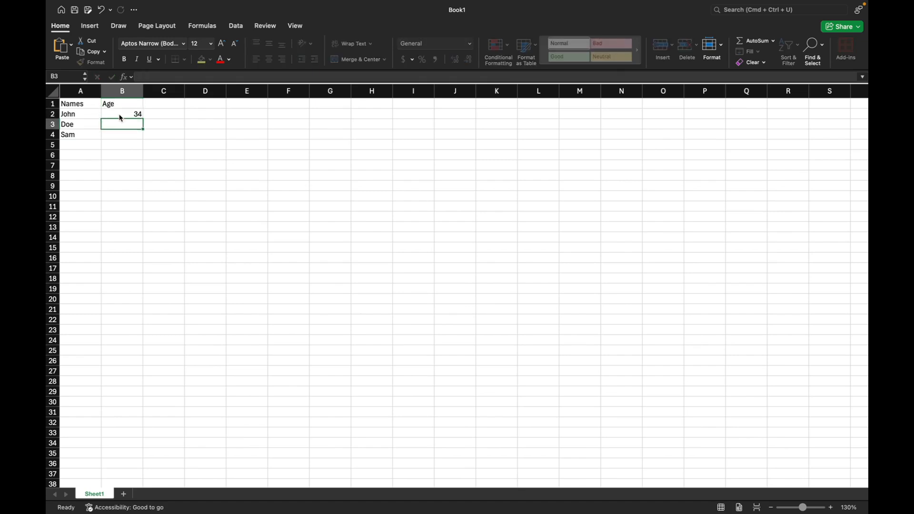
{"action": "type", "text": "27"}
{"action": "key", "text": "Return"}
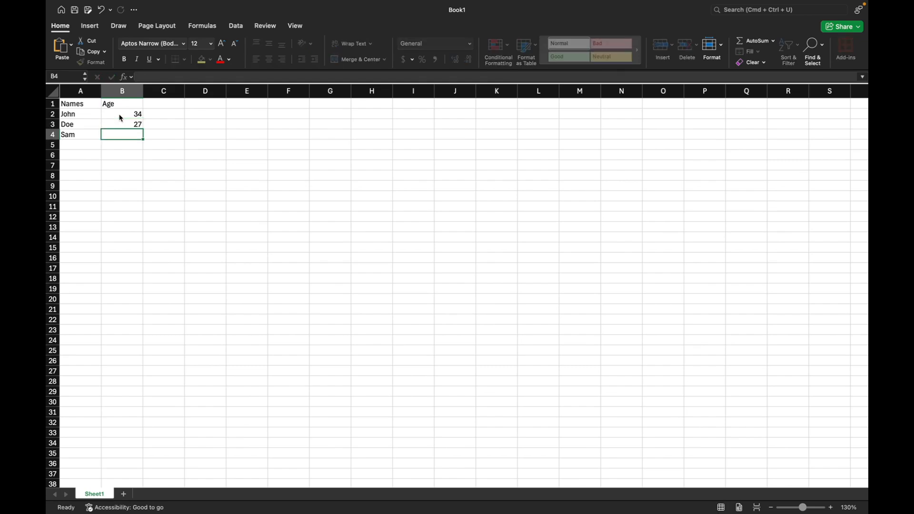
{"action": "type", "text": "36"}
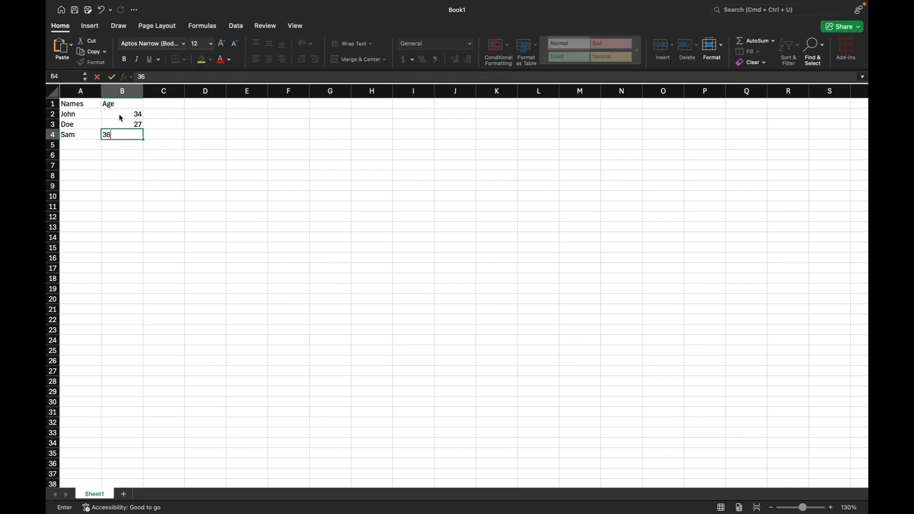
{"action": "key", "text": "Return"}
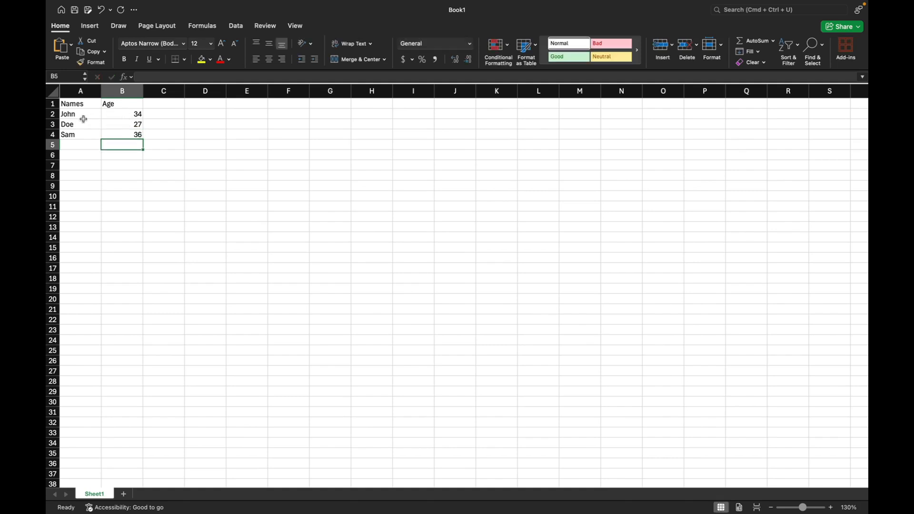
{"action": "left_click", "coordinate": [76, 117]}
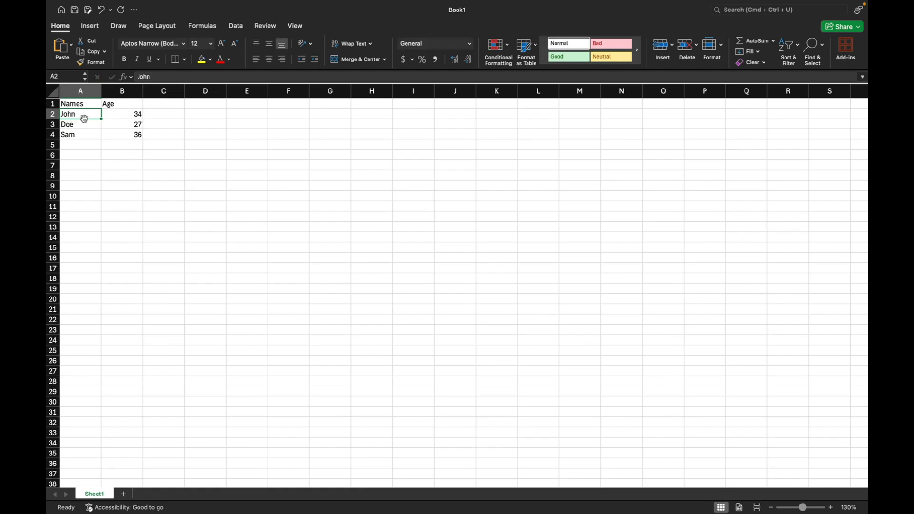
{"action": "left_click", "coordinate": [75, 124]}
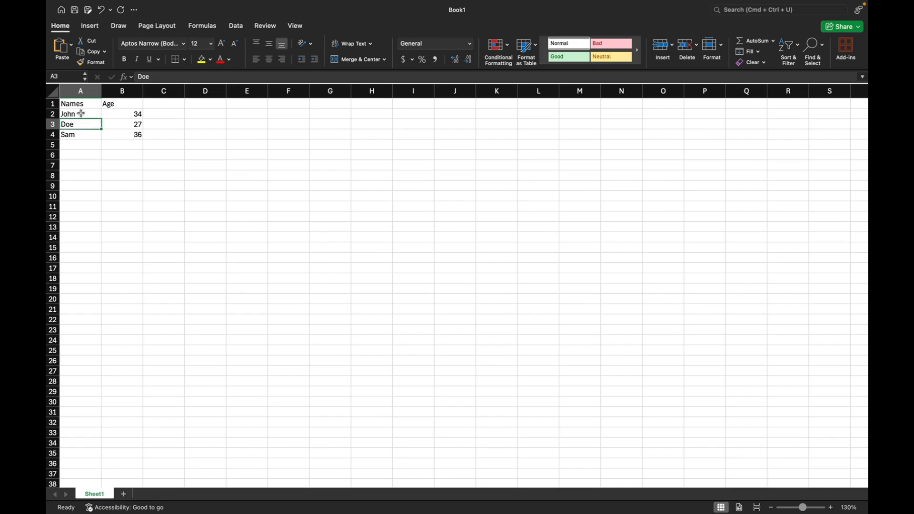
{"action": "left_click", "coordinate": [81, 113]}
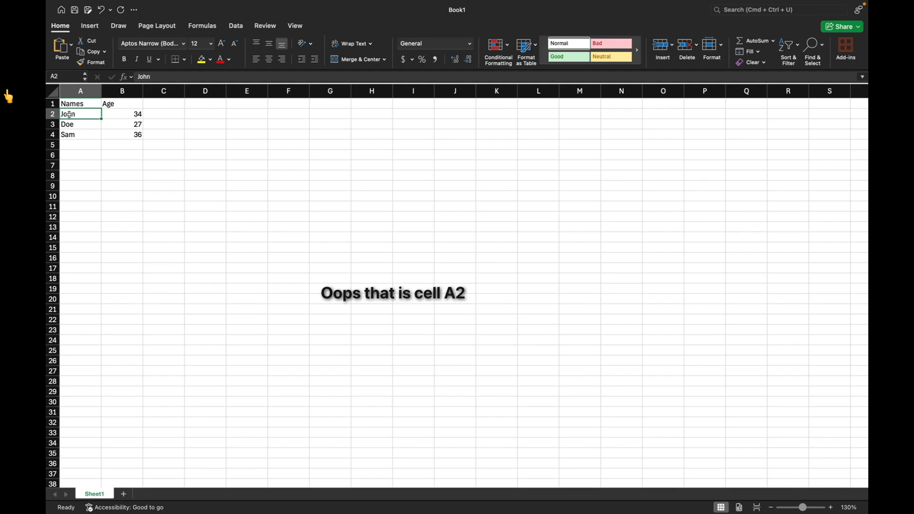
{"action": "left_click", "coordinate": [128, 115]}
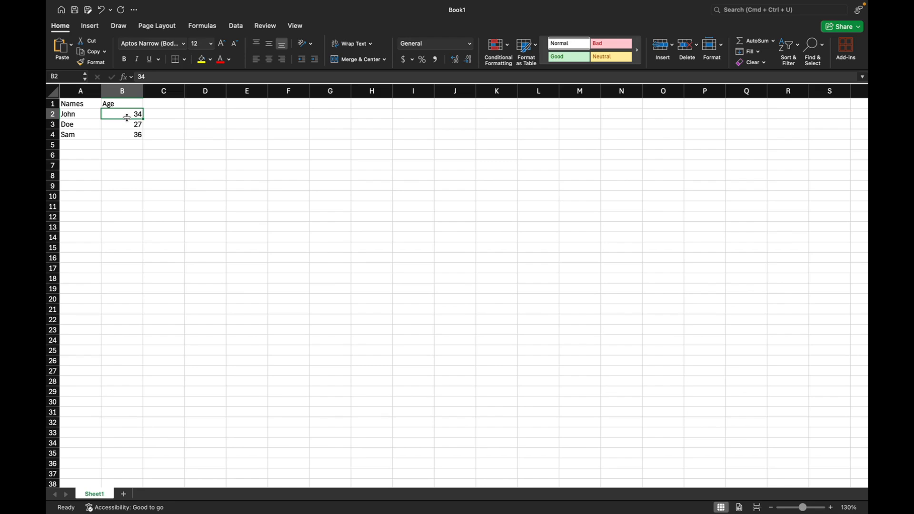
Step: Enter the column header Date in cell C1
{"action": "left_click", "coordinate": [164, 104]}
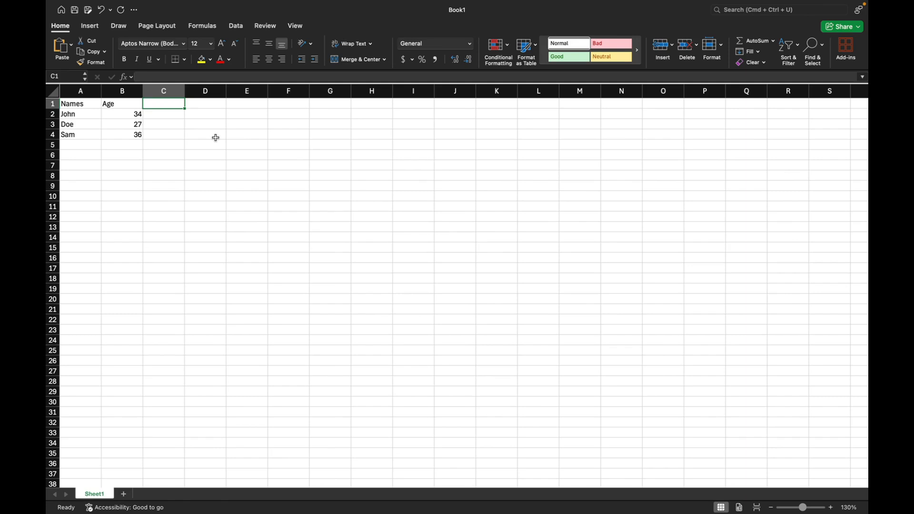
{"action": "type", "text": "Date"}
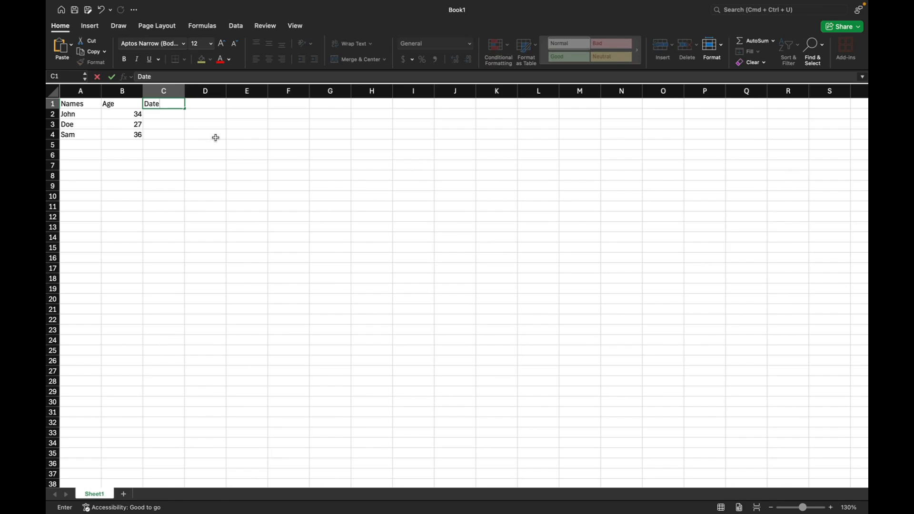
{"action": "left_click", "coordinate": [150, 113]}
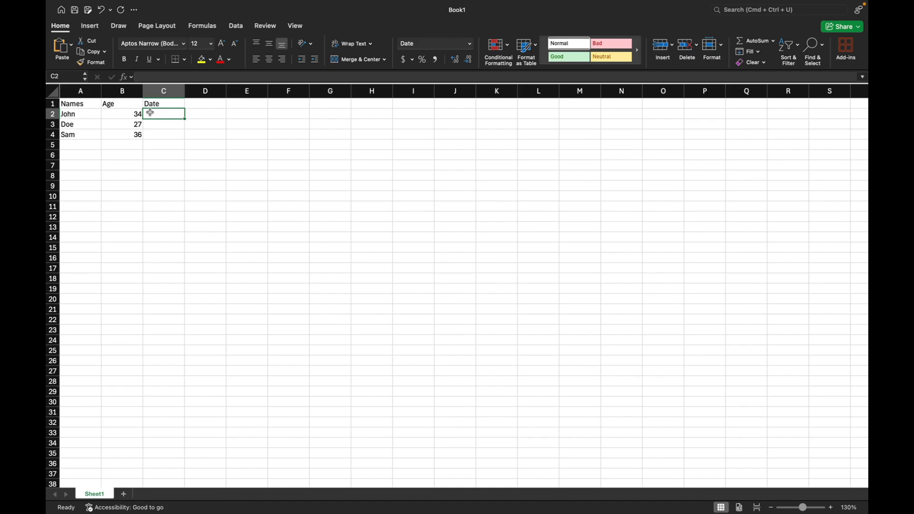
Step: Try entering the first row's date in cell C2 as jan 01 2026
{"action": "type", "text": "jan 01"}
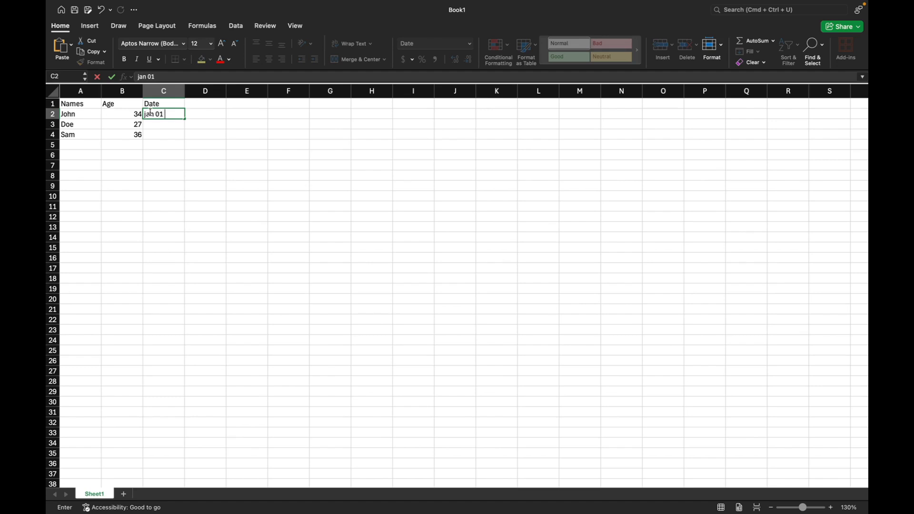
{"action": "type", "text": " 2026"}
{"action": "key", "text": "Return"}
Step: Replace the entry in cell C2 with the date 01-01-26
{"action": "left_click", "coordinate": [163, 115]}
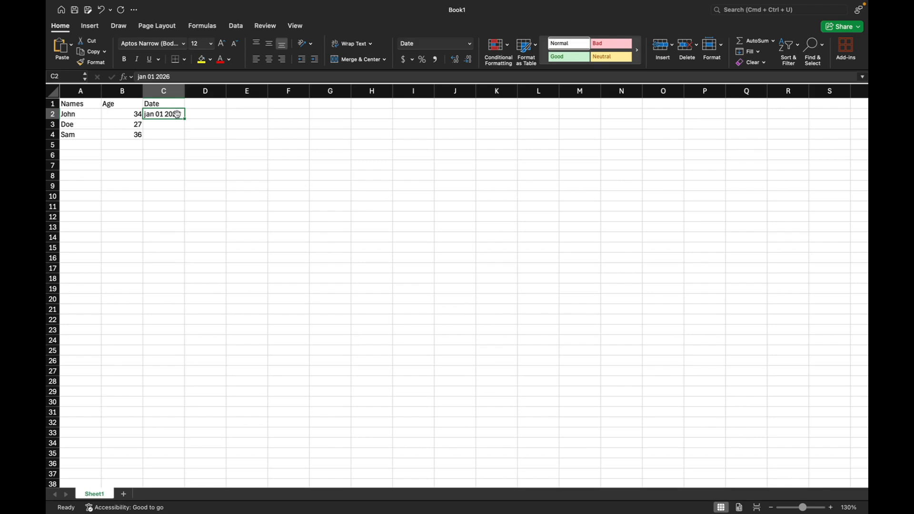
{"action": "type", "text": "01"}
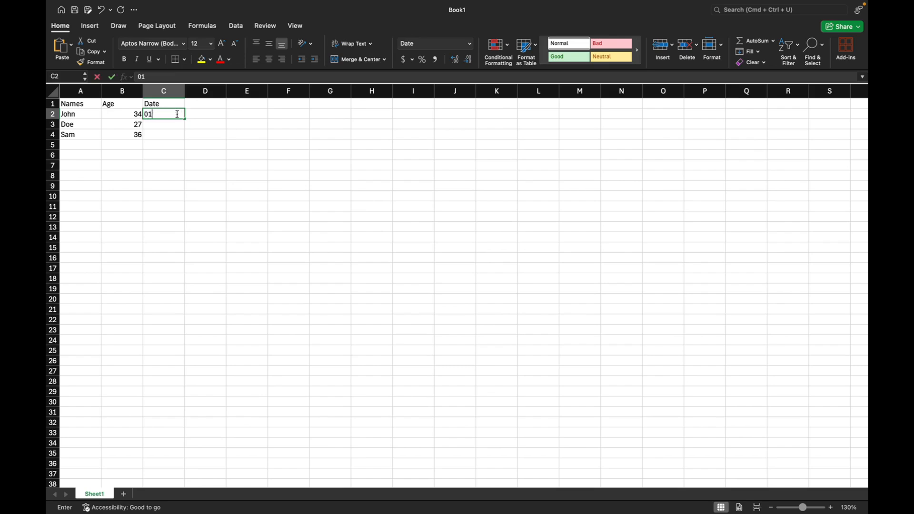
{"action": "type", "text": "-0"}
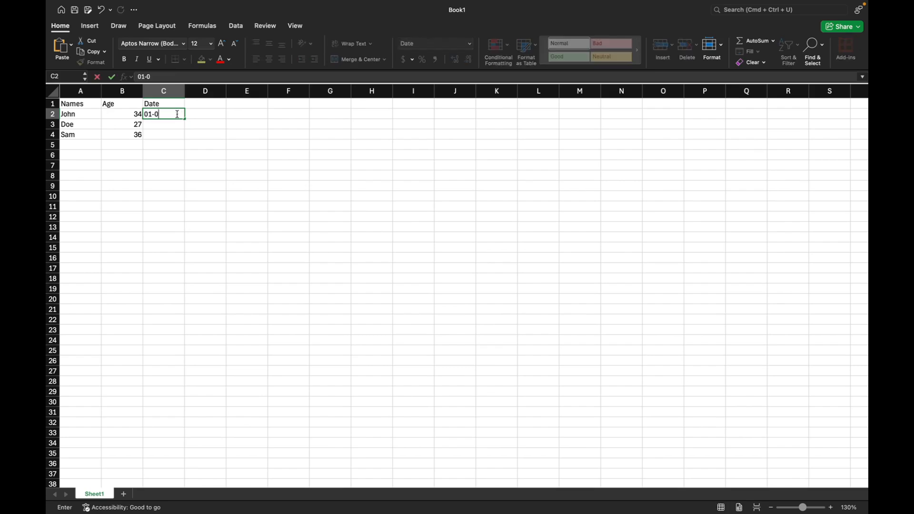
{"action": "type", "text": "1-26"}
{"action": "key", "text": "Return"}
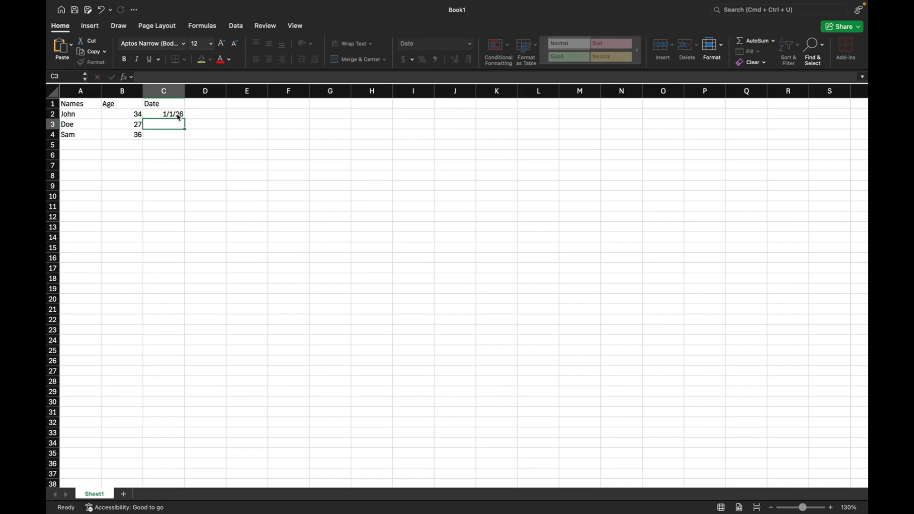
{"action": "left_click", "coordinate": [164, 115]}
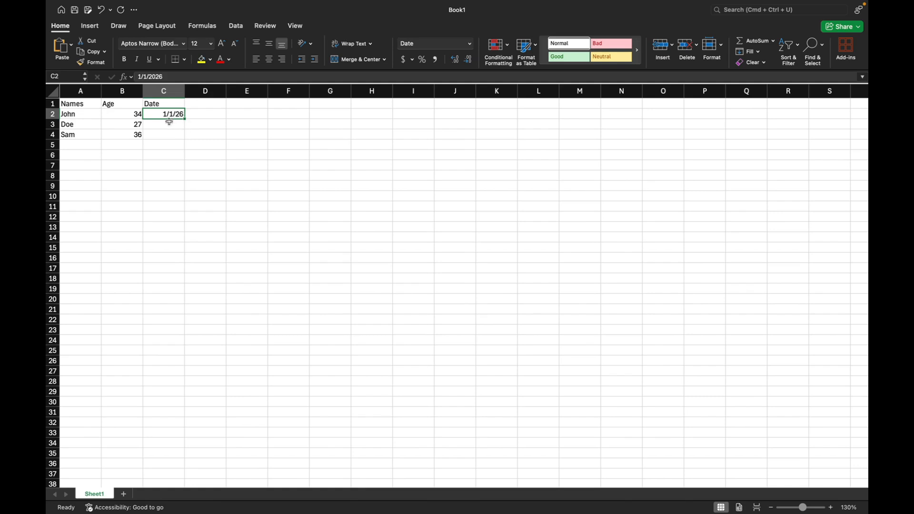
Step: Enter the dates 02/01/26 in cell C3 and 2/23/26 in cell C4
{"action": "left_click", "coordinate": [167, 122]}
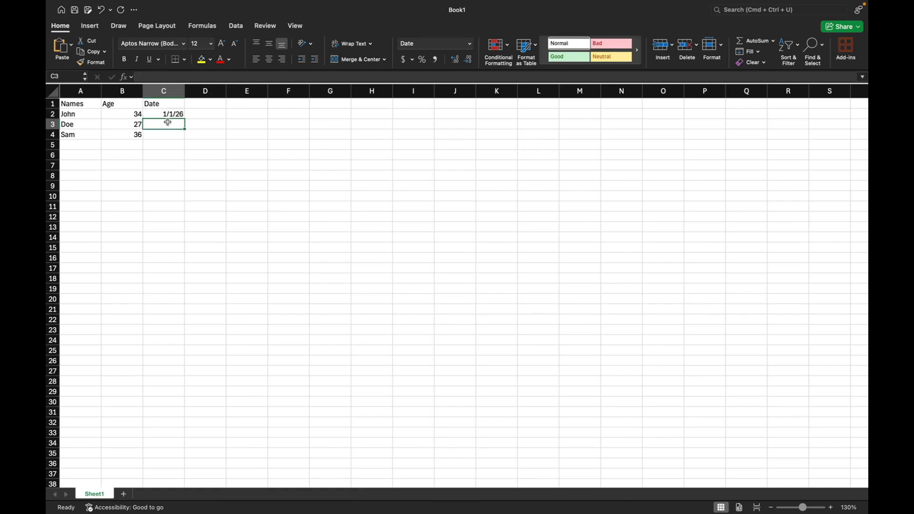
{"action": "type", "text": "02/"}
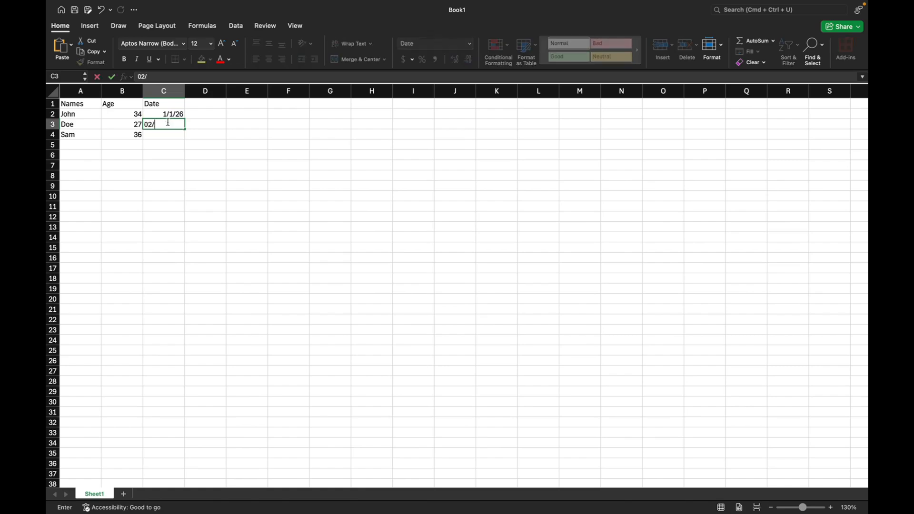
{"action": "type", "text": "01/26"}
{"action": "key", "text": "Return"}
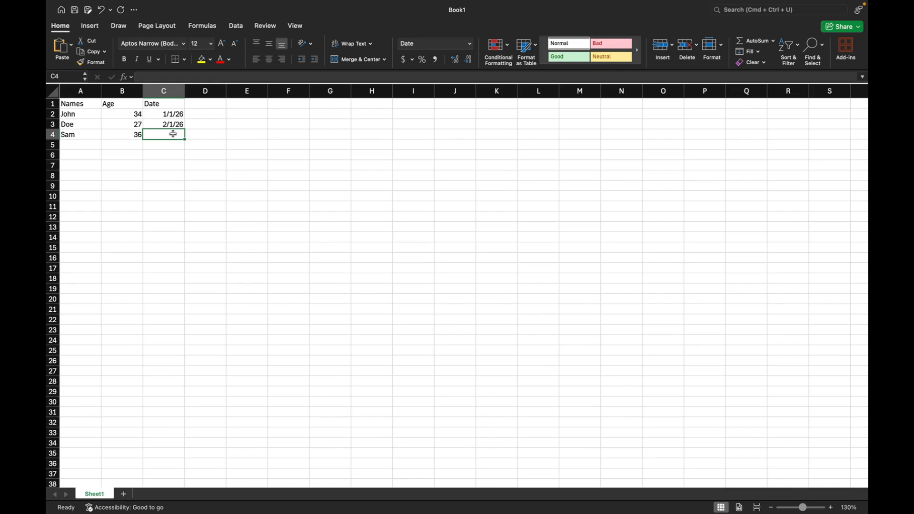
{"action": "type", "text": "2/2"}
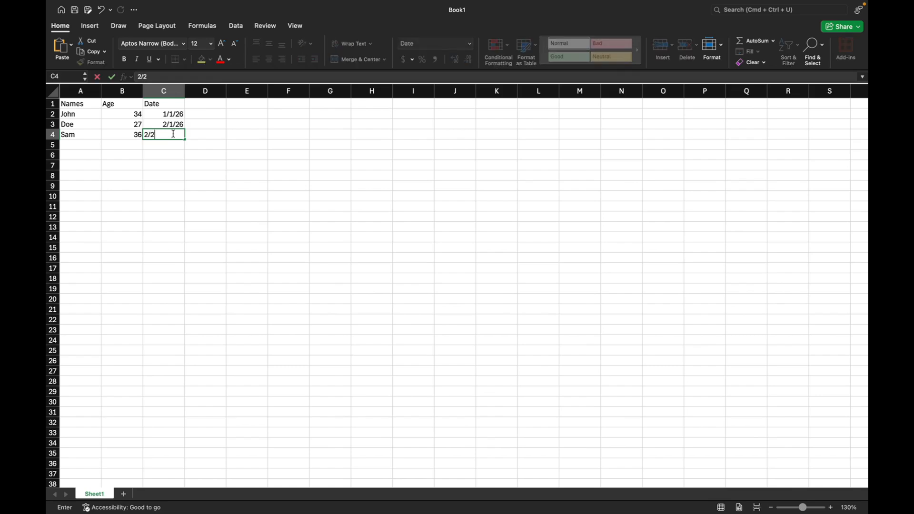
{"action": "type", "text": "3/26"}
{"action": "key", "text": "Return"}
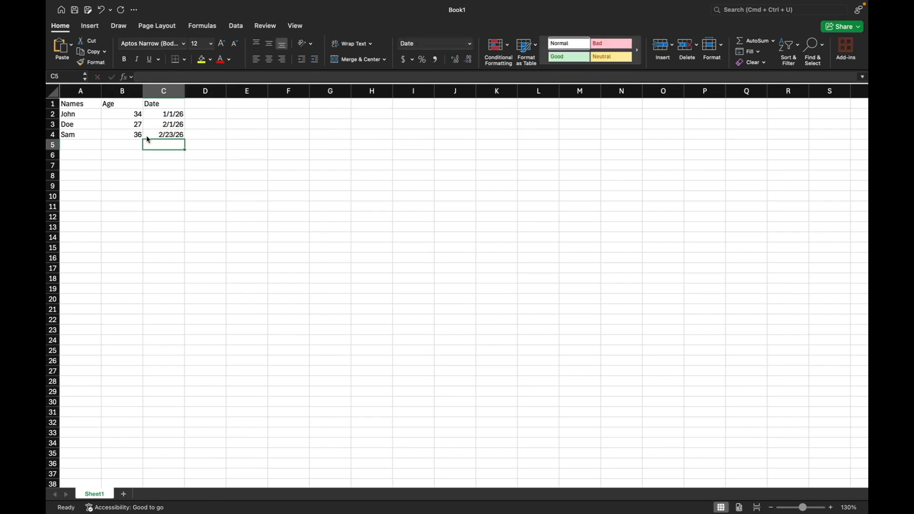
{"action": "left_click", "coordinate": [173, 133]}
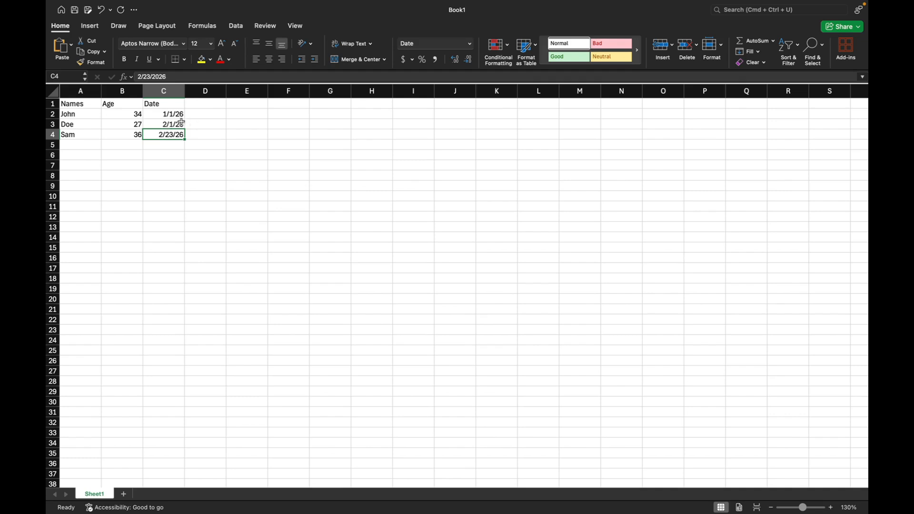
Step: Enter the column header Time in cell D1
{"action": "left_click", "coordinate": [201, 104]}
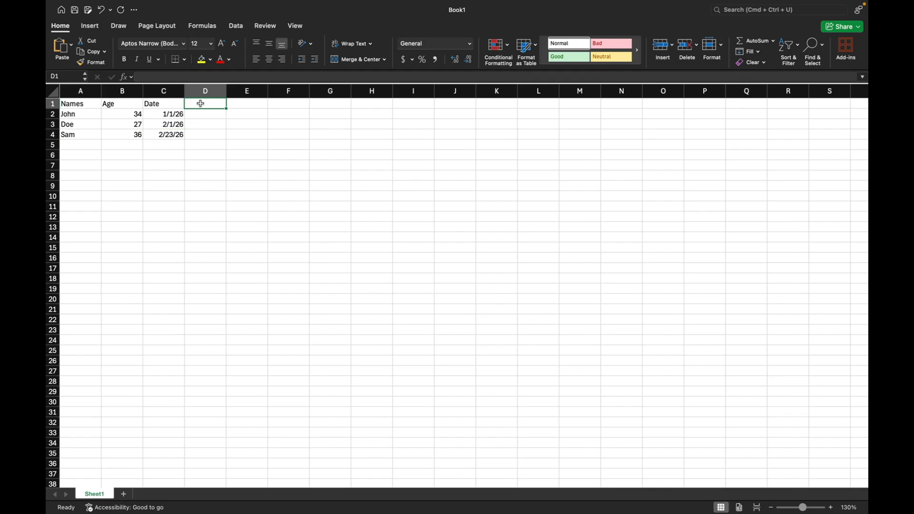
{"action": "type", "text": "Time"}
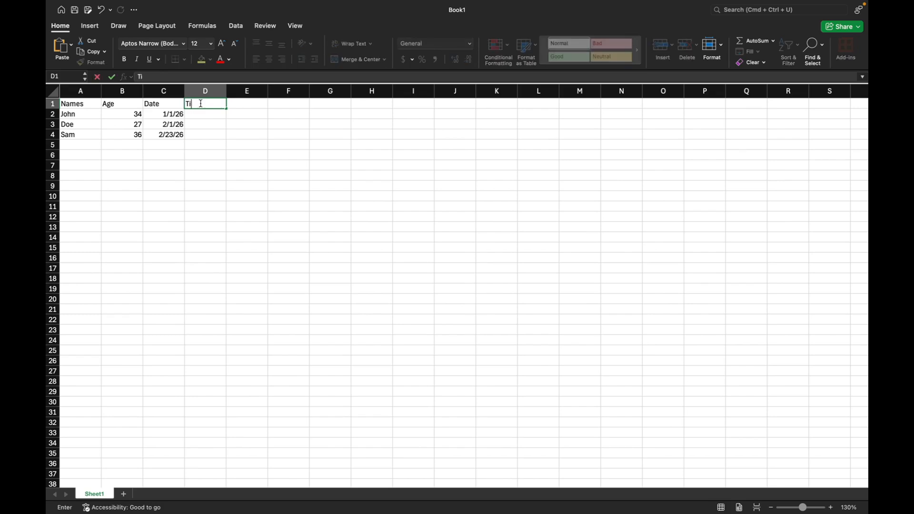
{"action": "left_click", "coordinate": [206, 115]}
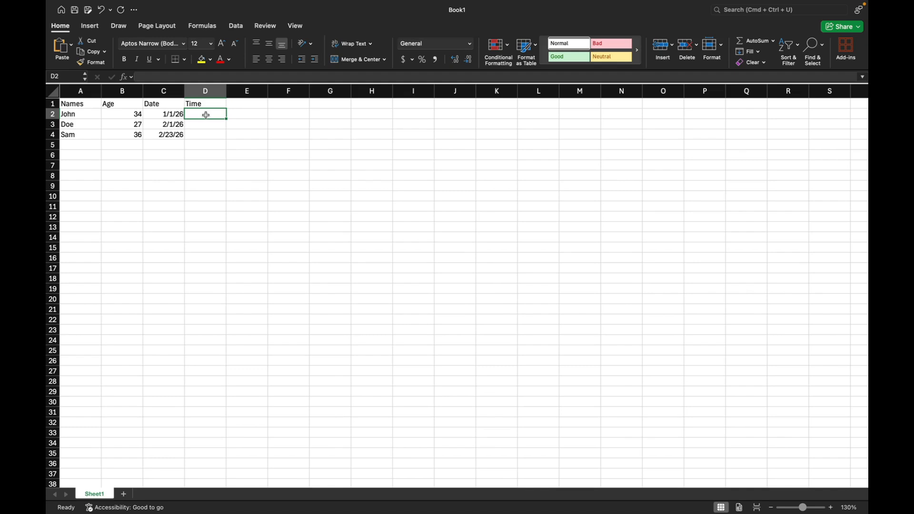
Step: Try entering the first row's time in cell D2 as 7:30AM
{"action": "type", "text": "7:30"}
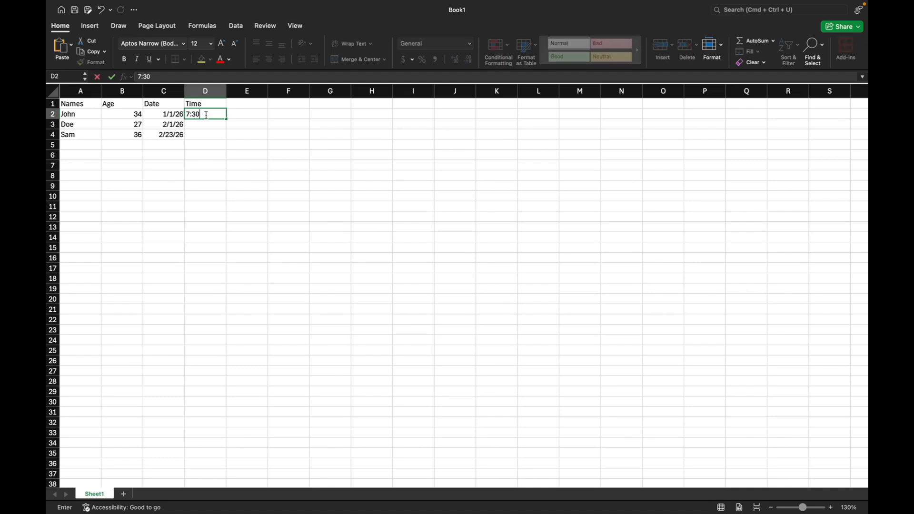
{"action": "type", "text": "AM"}
{"action": "key", "text": "Return"}
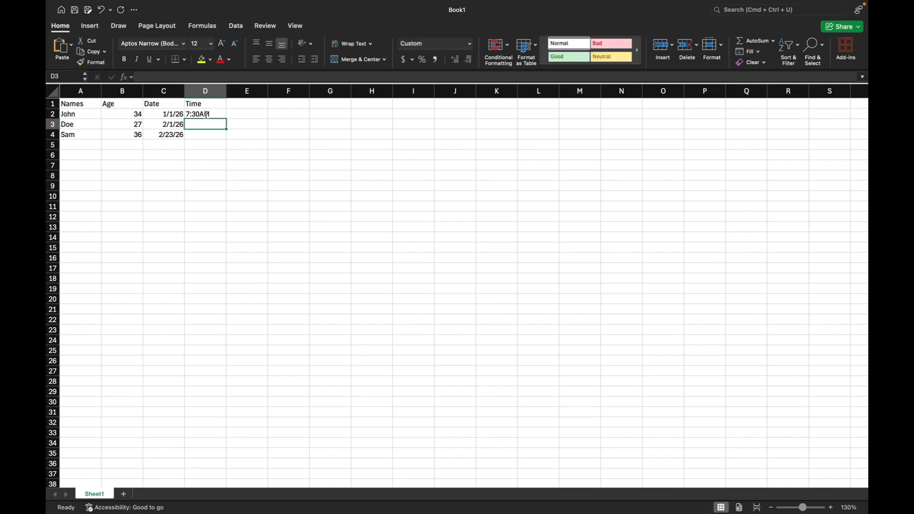
Step: Replace the entry in cell D2 with the time 19:30:45 and fill the time series down through cell D4
{"action": "left_click", "coordinate": [207, 113]}
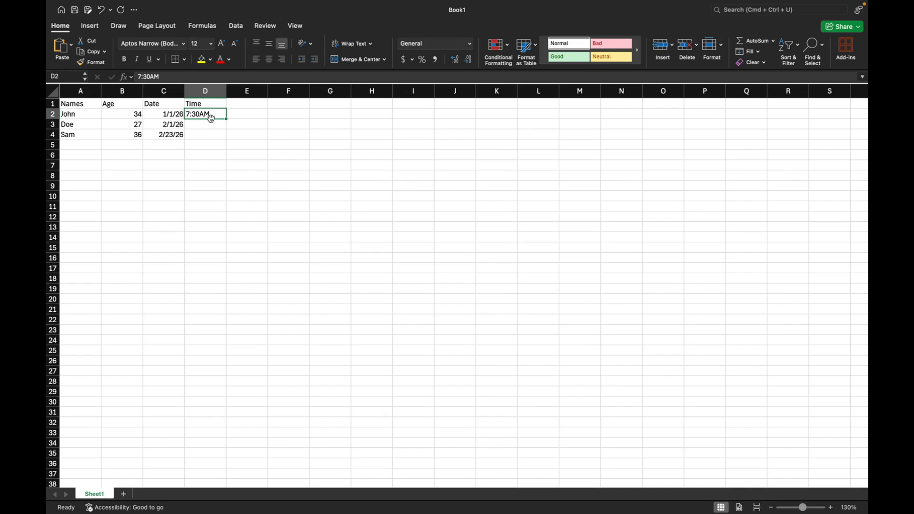
{"action": "key", "text": "Delete"}
{"action": "type", "text": "07:"}
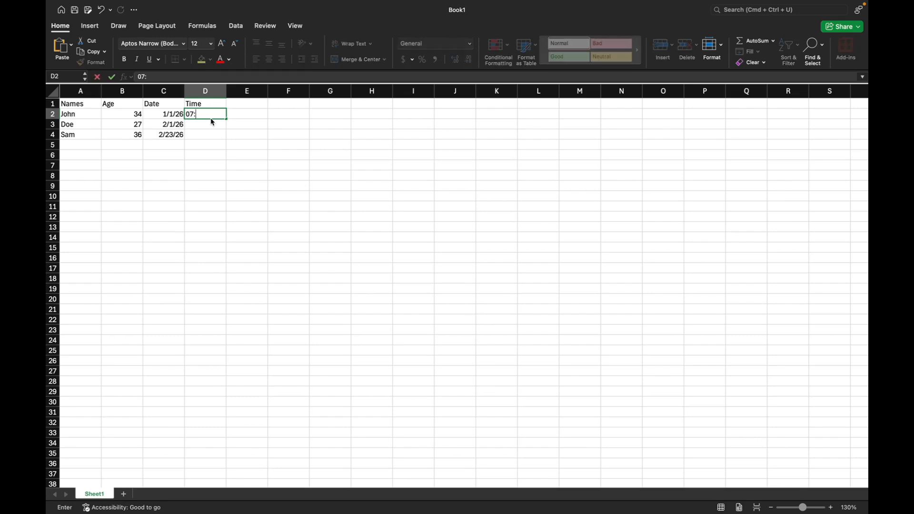
{"action": "type", "text": "30:45"}
{"action": "key", "text": "Return"}
{"action": "left_click", "coordinate": [213, 112]}
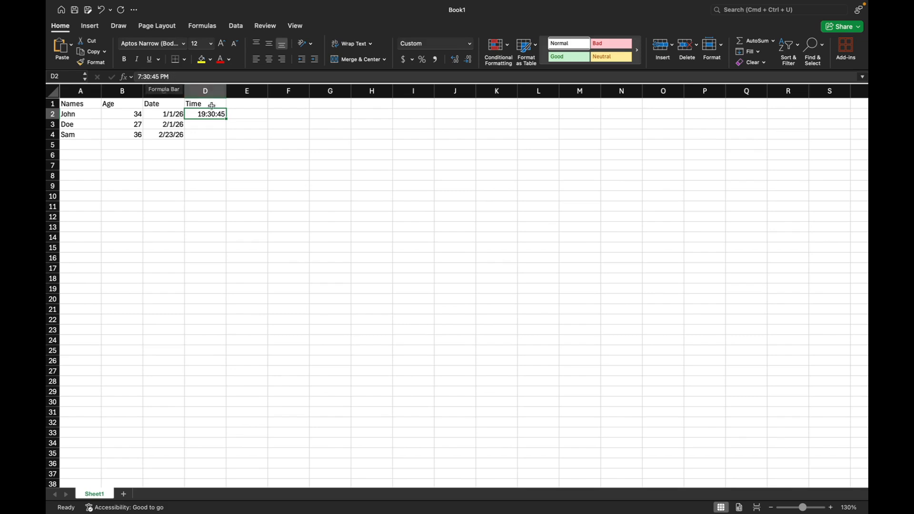
{"action": "left_click_drag", "start_coordinate": [226, 118], "coordinate": [227, 135]}
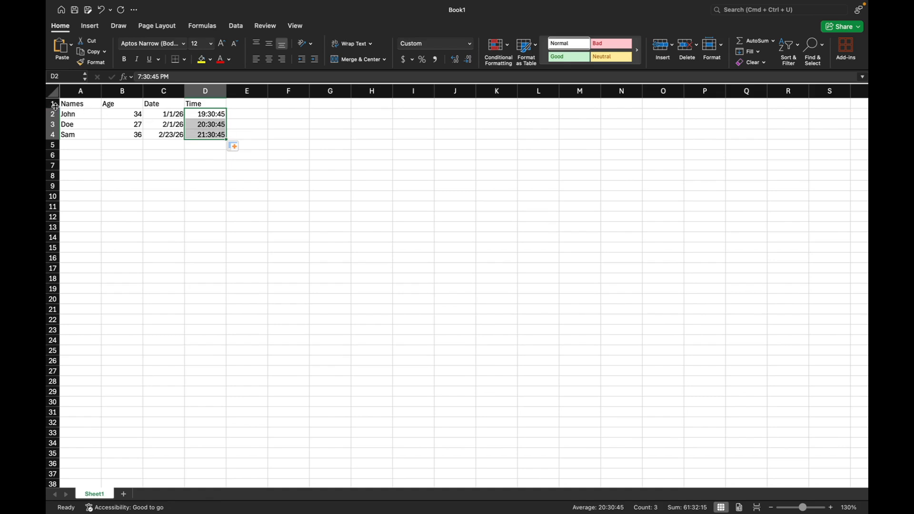
Step: Inspect the first data row's name, age, date and time entries one by one in cells A2 to D2
{"action": "left_click", "coordinate": [66, 113]}
{"action": "left_click", "coordinate": [135, 114]}
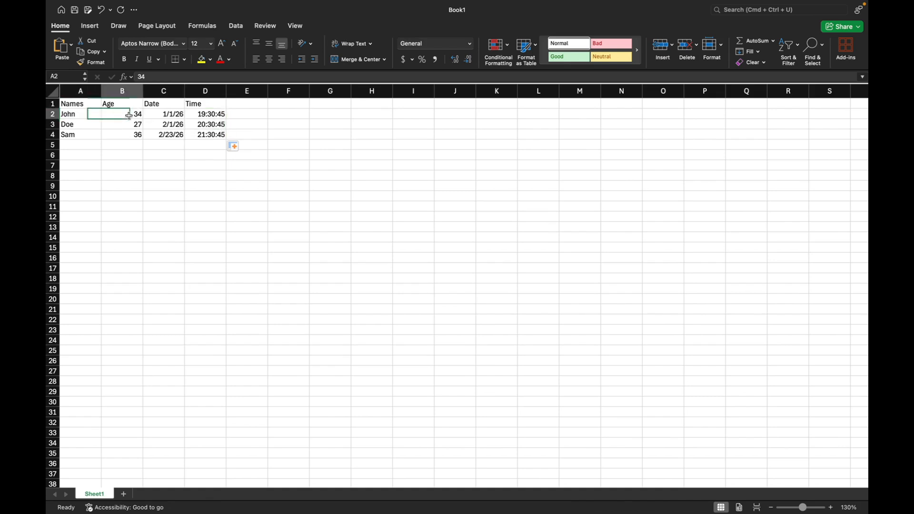
{"action": "left_click", "coordinate": [168, 115]}
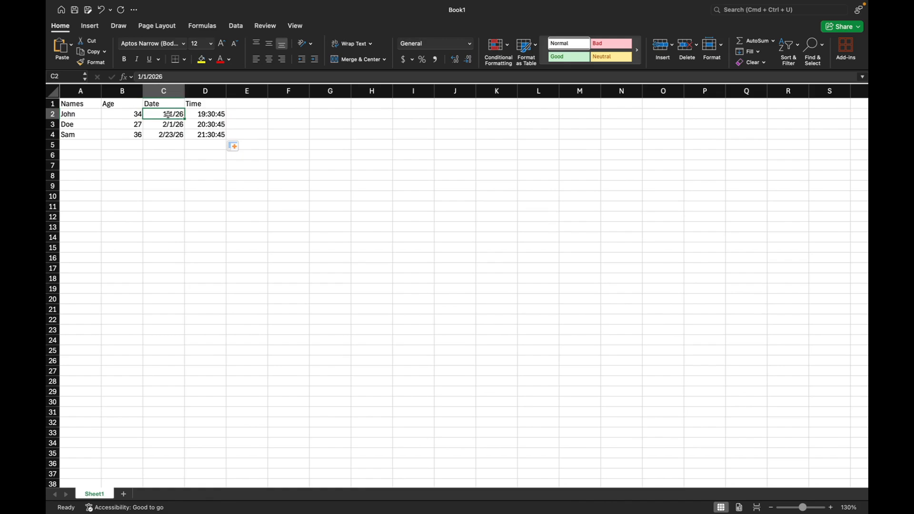
{"action": "left_click", "coordinate": [212, 115]}
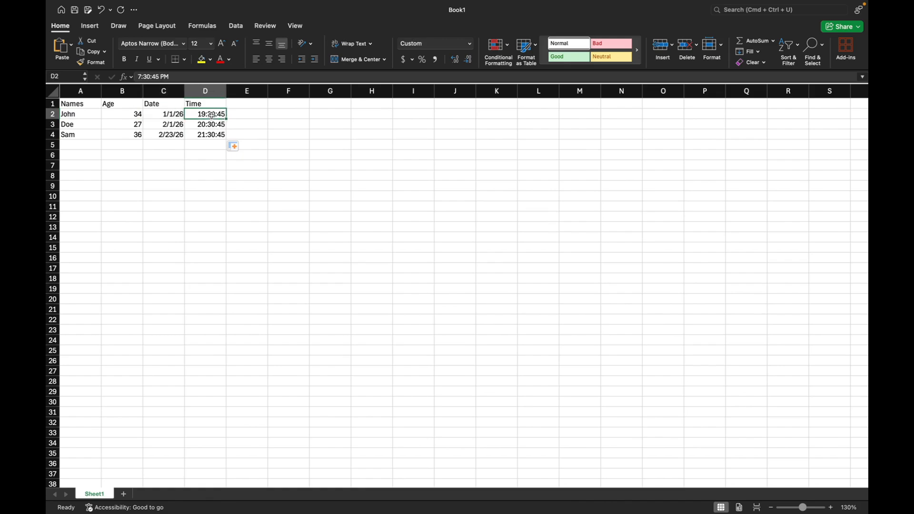